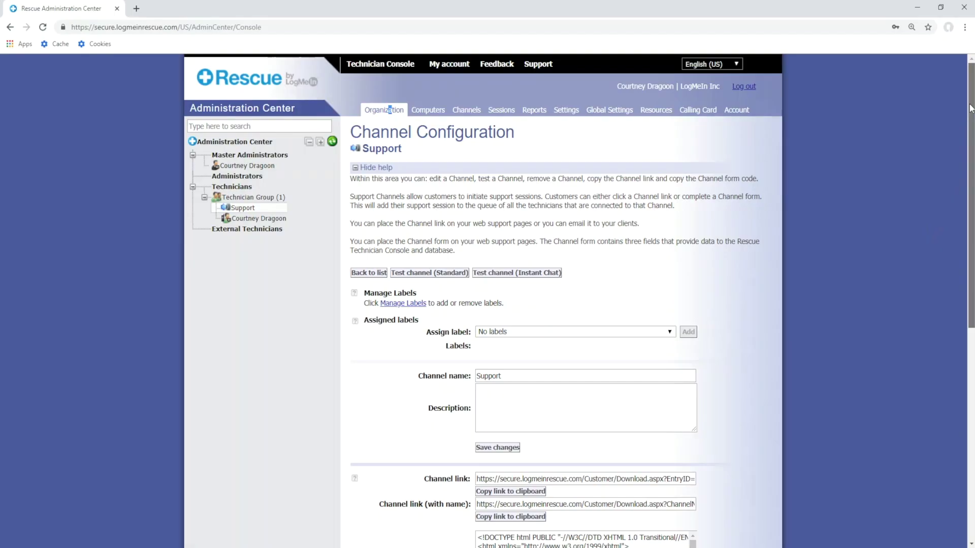
Step: Scroll to the Support channel's Calling Card section and regenerate the MSI installer
{"action": "scroll", "coordinate": [851, 400], "scroll_direction": "down", "scroll_amount": 10}
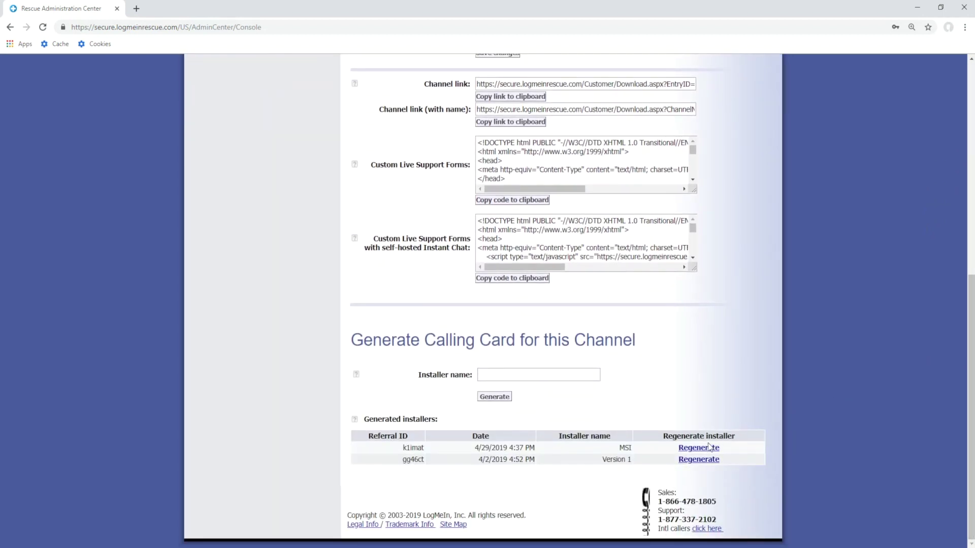
{"action": "left_click", "coordinate": [709, 447]}
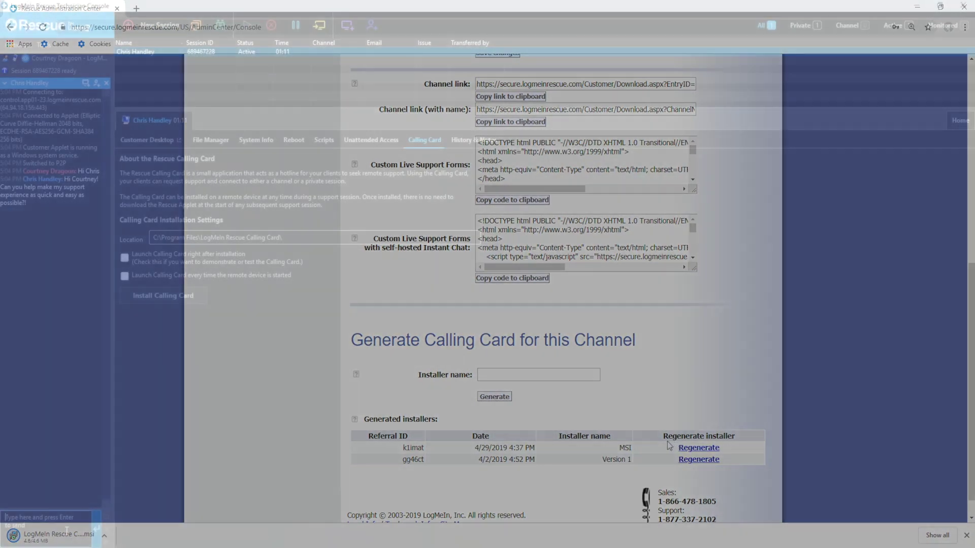
Step: Send the customer the chat reply 'Yes! let me deploy the Calling Card'
{"action": "type", "text": "Yes! let me deploy"}
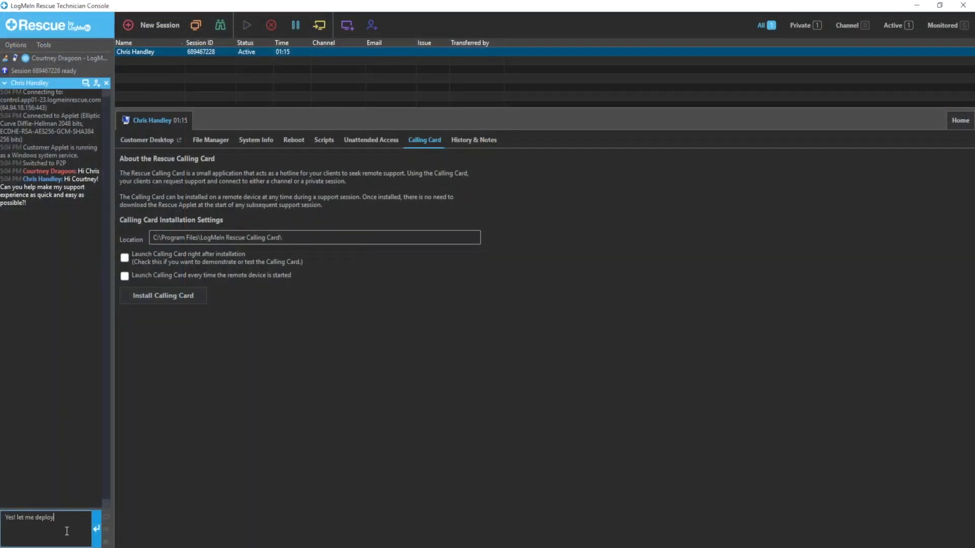
{"action": "type", "text": " the Calling Card"}
{"action": "key", "text": "Return"}
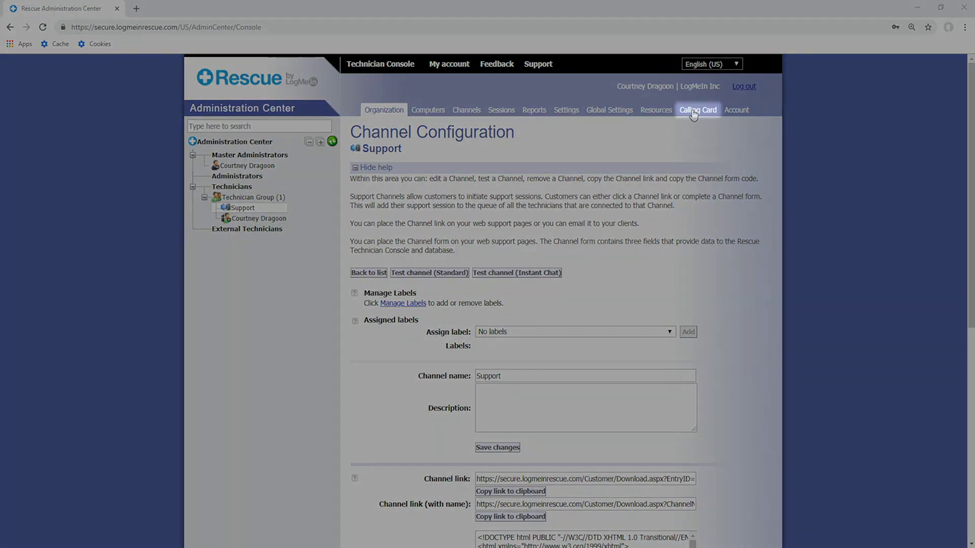
Step: On the Calling Card tab, delete 'LogMeIn Inc - ' from the application name and keep Channel as default connection
{"action": "left_click", "coordinate": [693, 110]}
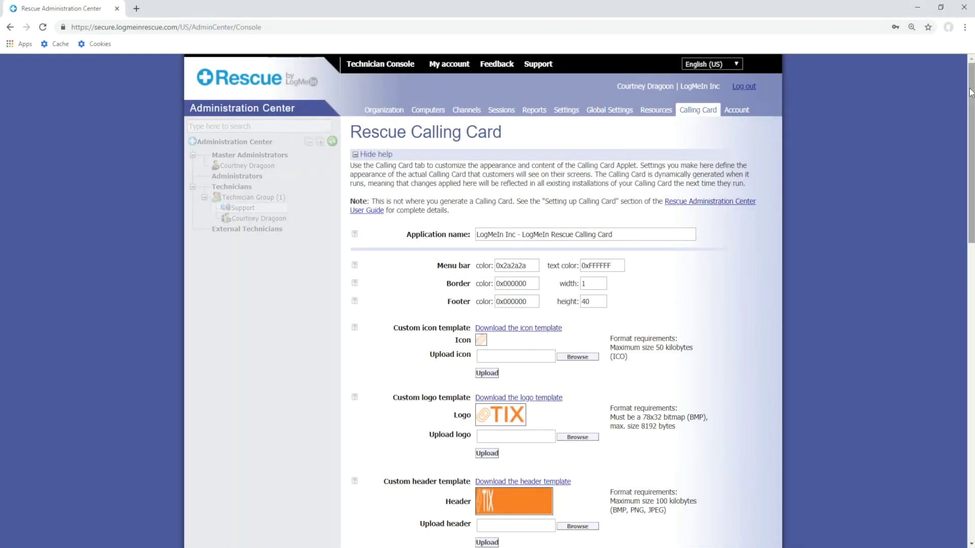
{"action": "left_click_drag", "start_coordinate": [970, 81], "coordinate": [971, 107]}
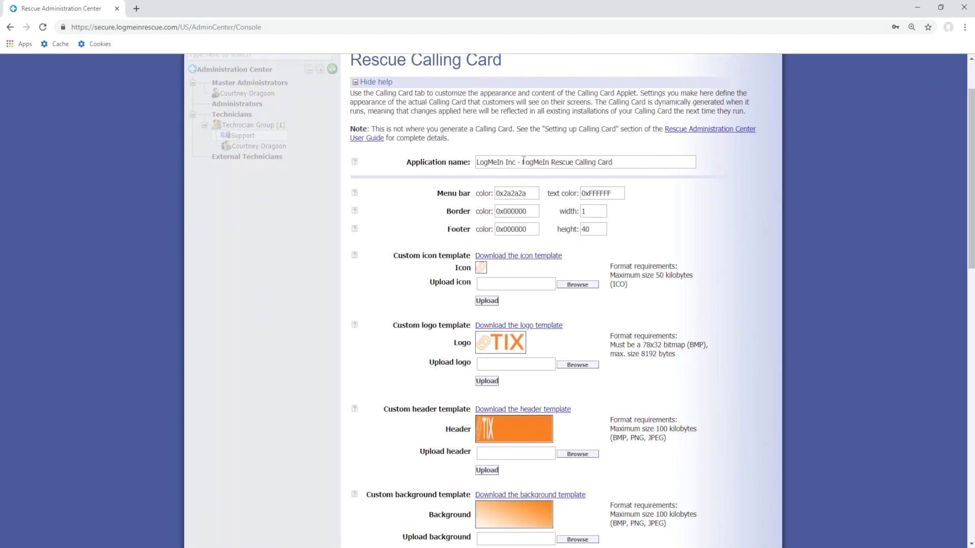
{"action": "left_click_drag", "start_coordinate": [523, 161], "coordinate": [477, 161]}
{"action": "key", "text": "BackSpace"}
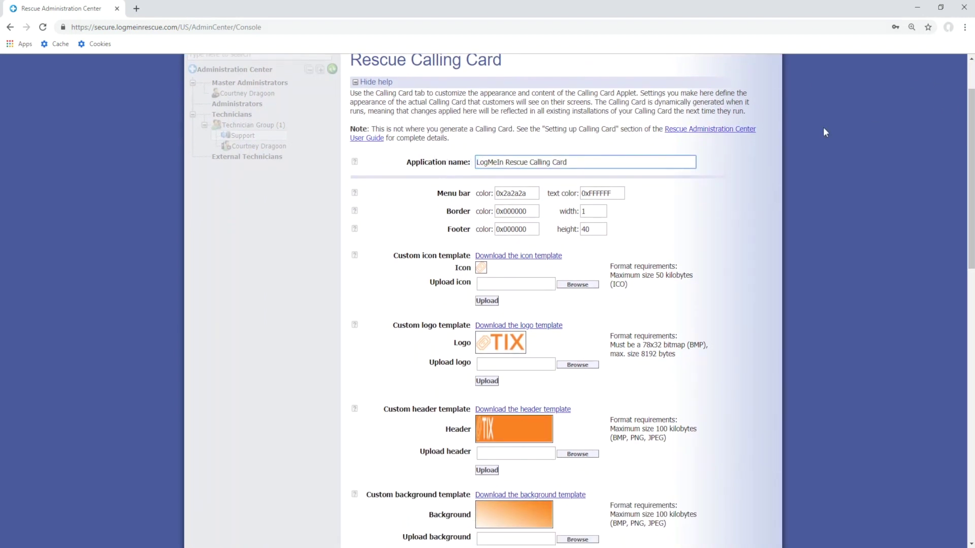
{"action": "left_click_drag", "start_coordinate": [970, 127], "coordinate": [949, 401]}
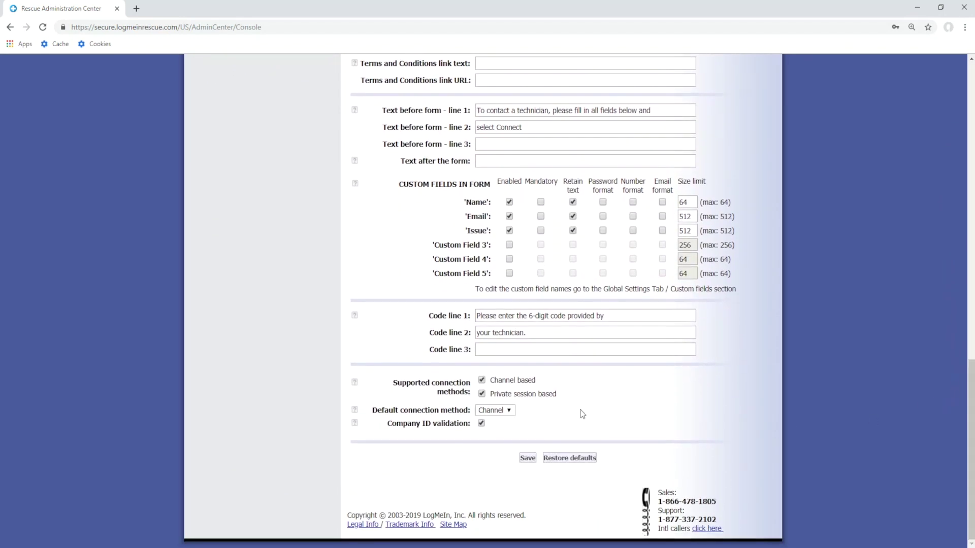
{"action": "left_click", "coordinate": [509, 411]}
{"action": "left_click", "coordinate": [511, 424]}
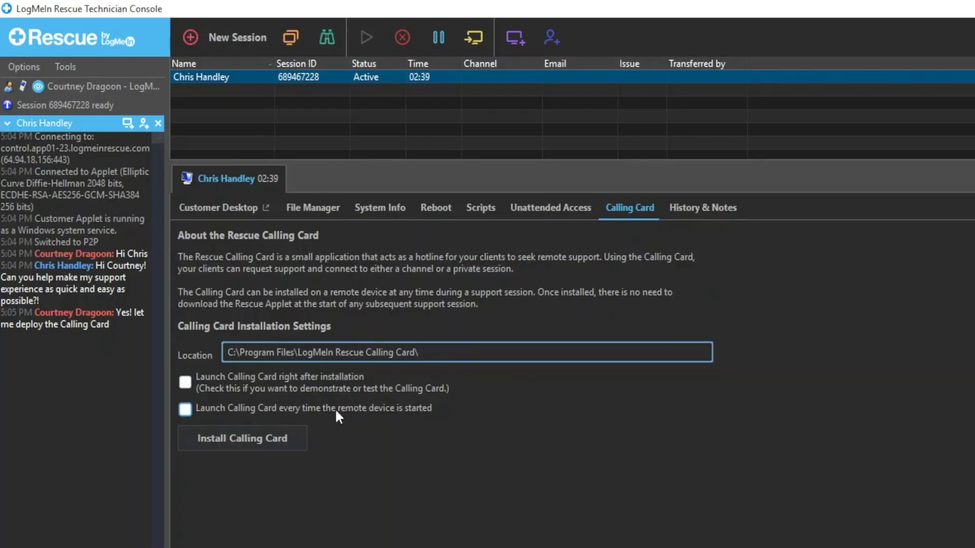
Step: Enable launching the Calling Card after installation and at every startup, then install it on the customer's PC
{"action": "left_click", "coordinate": [186, 383]}
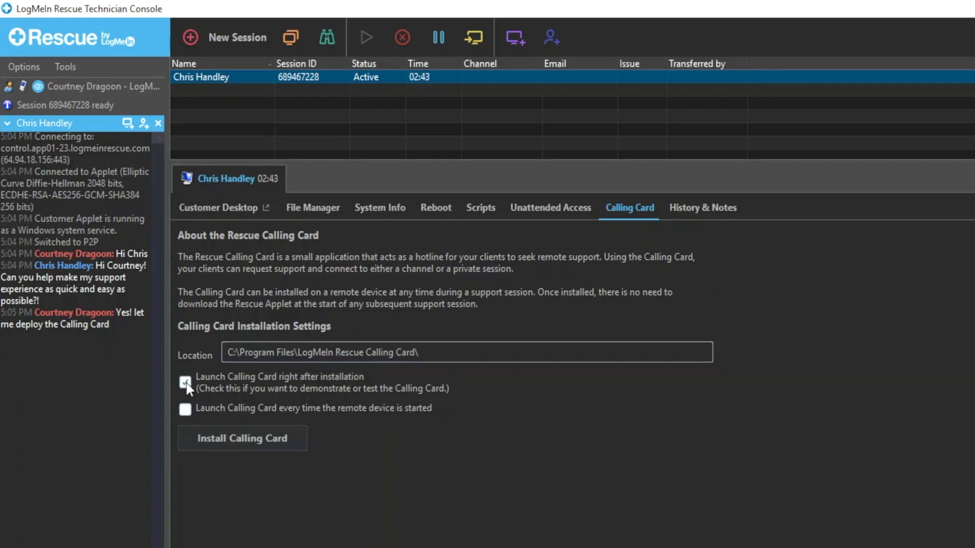
{"action": "left_click", "coordinate": [186, 411]}
{"action": "left_click", "coordinate": [245, 446]}
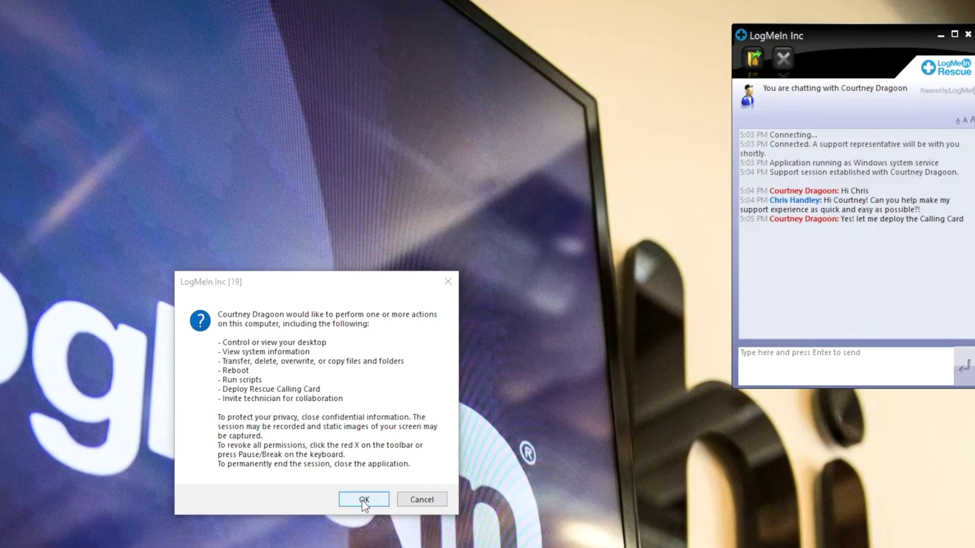
Step: Approve the technician's requested permissions on the customer's PC
{"action": "left_click", "coordinate": [363, 500]}
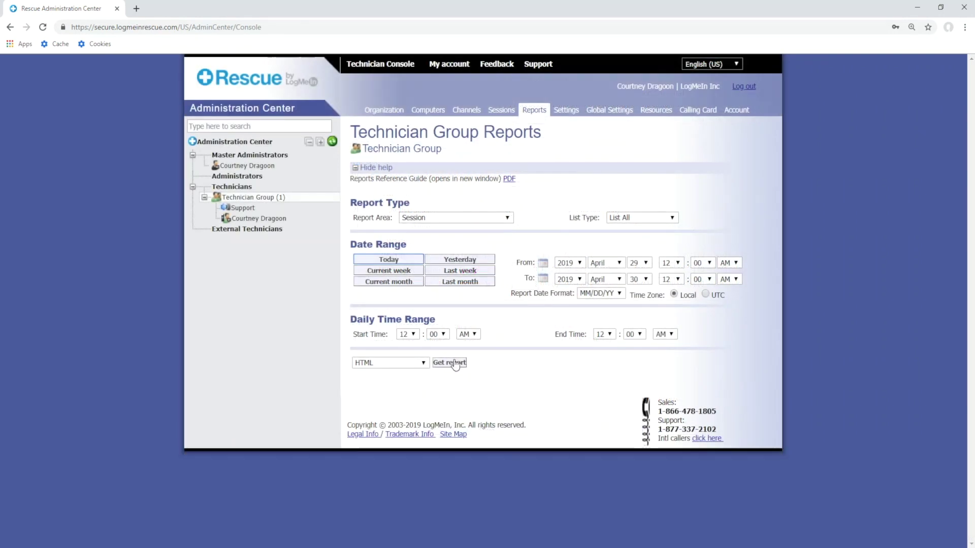
Step: Get the Session, List All report for April 29–30, 2019
{"action": "left_click", "coordinate": [450, 363]}
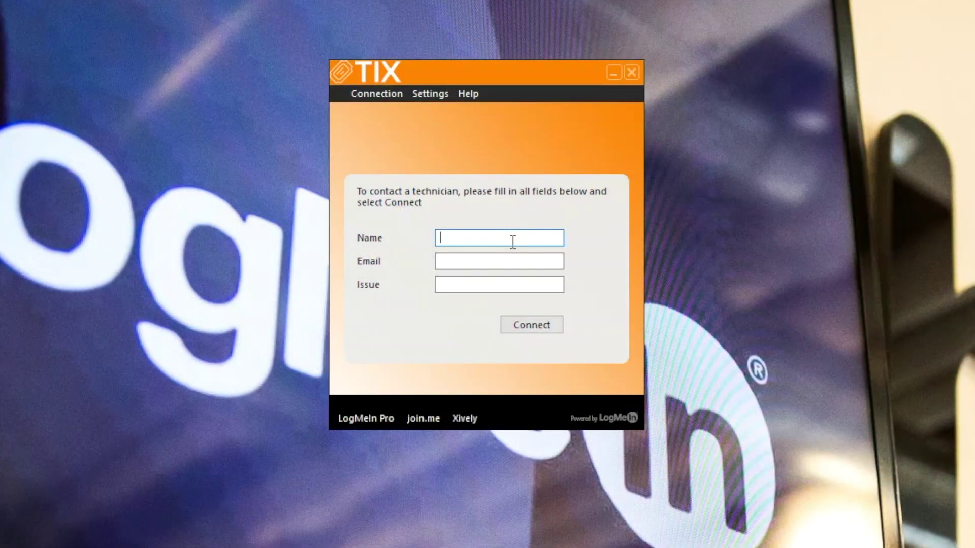
Step: Enter the customer's name, e-mail and the issue 'My VPN isn't working' in the Calling Card, then connect
{"action": "key", "text": "Tab"}
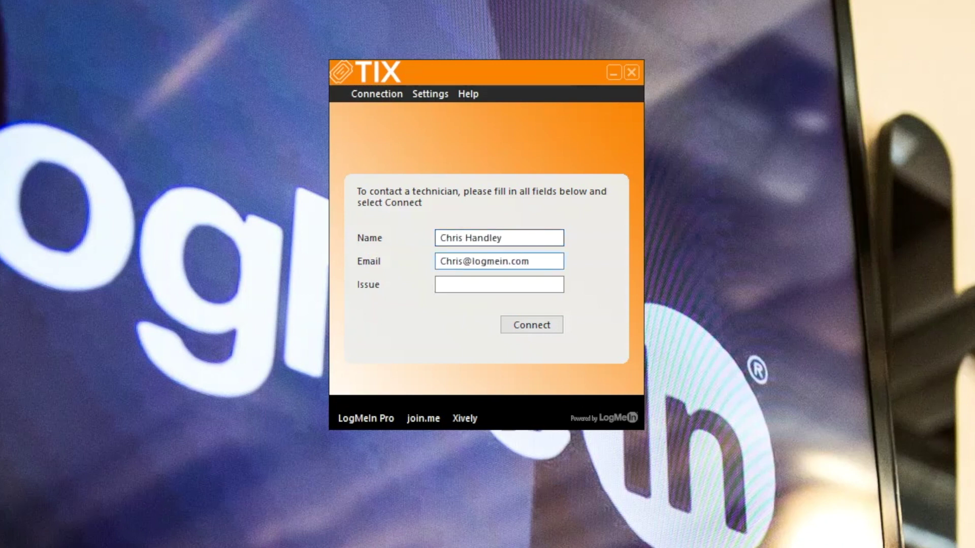
{"action": "key", "text": "Tab"}
{"action": "type", "text": "My VPN isn't work"}
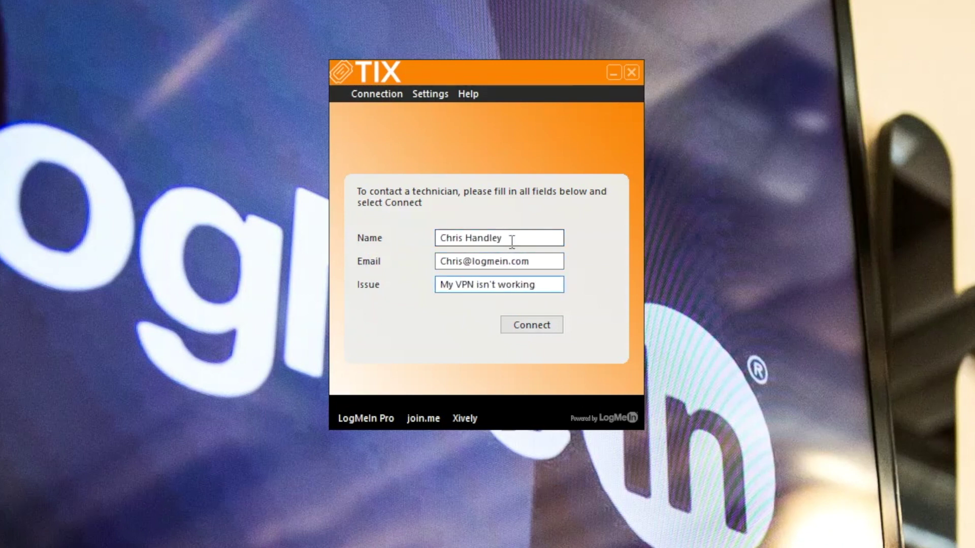
{"action": "left_click", "coordinate": [541, 326]}
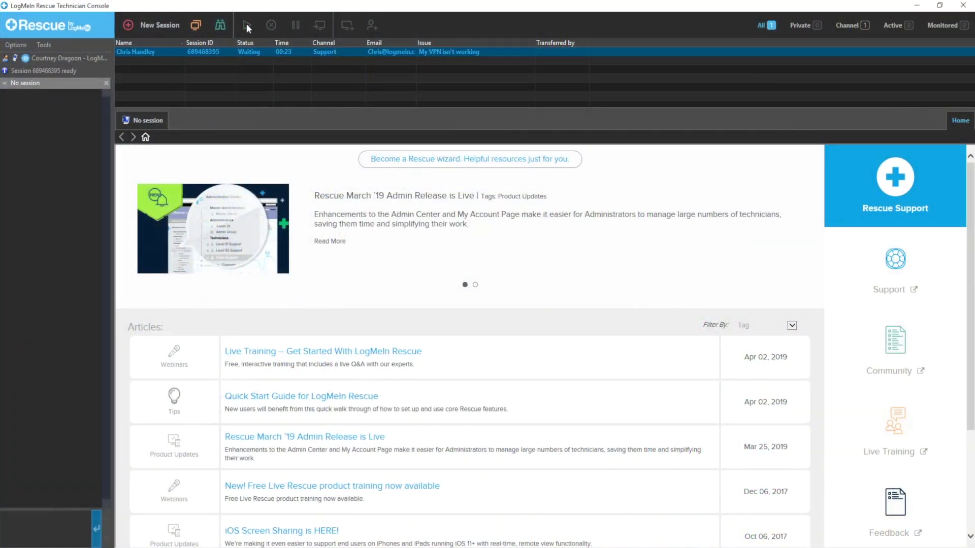
Step: Start the waiting VPN session and send the customer the chat greeting 'Hello'
{"action": "left_click", "coordinate": [246, 25]}
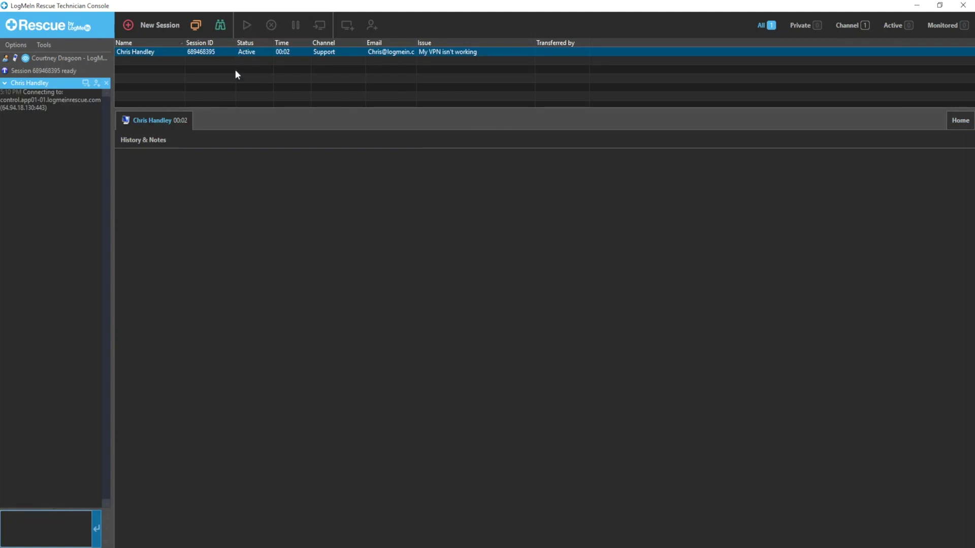
{"action": "left_click", "coordinate": [51, 514]}
{"action": "type", "text": "Hello"}
{"action": "key", "text": "Return"}
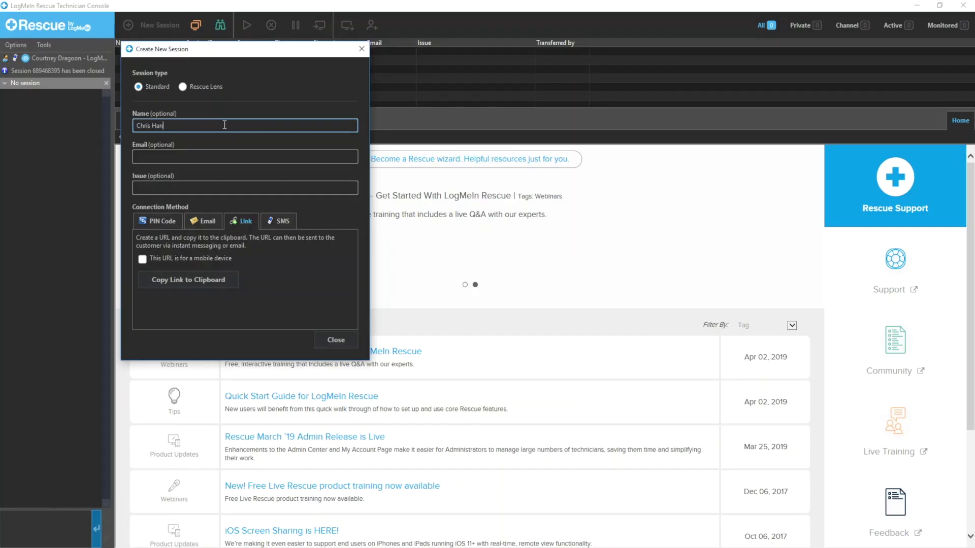
{"action": "key", "text": "Tab"}
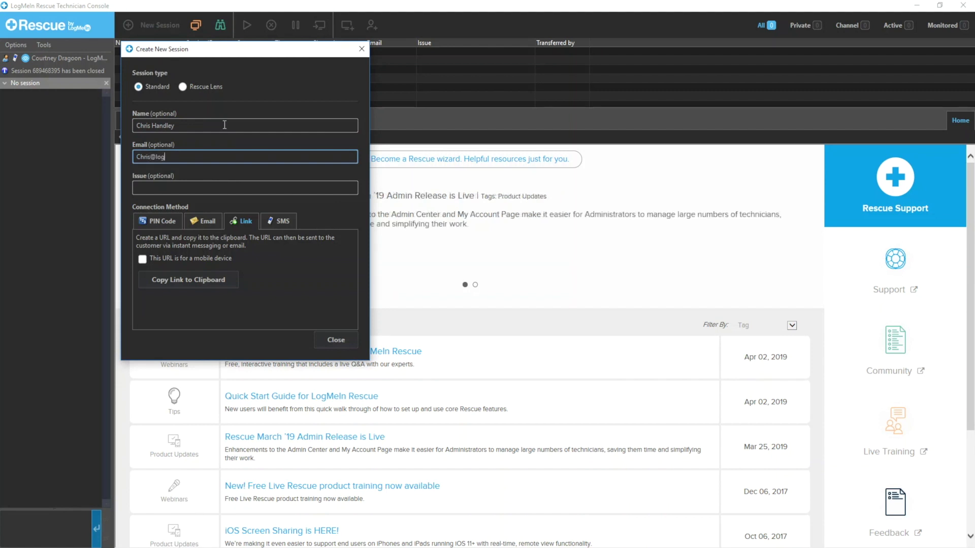
{"action": "key", "text": "Tab"}
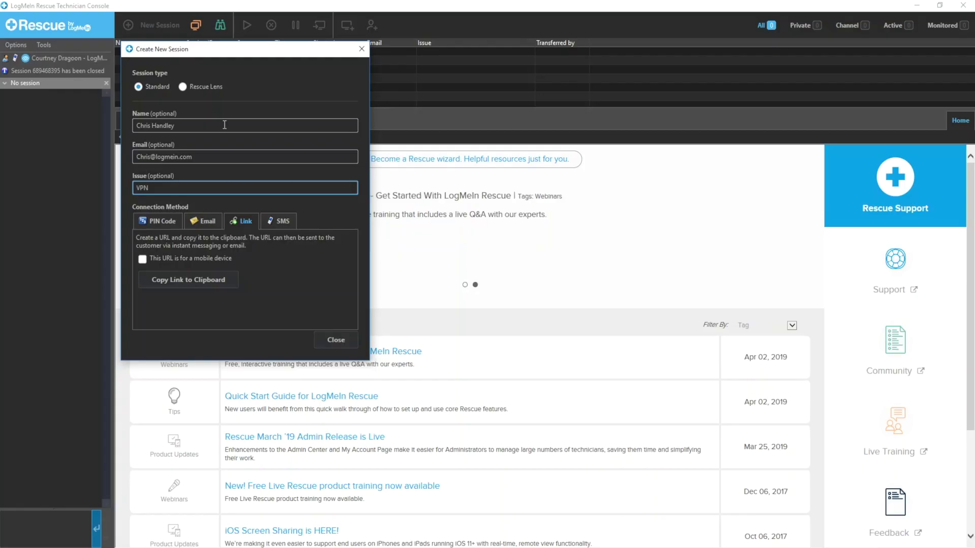
{"action": "left_click", "coordinate": [160, 220]}
{"action": "left_click", "coordinate": [189, 261]}
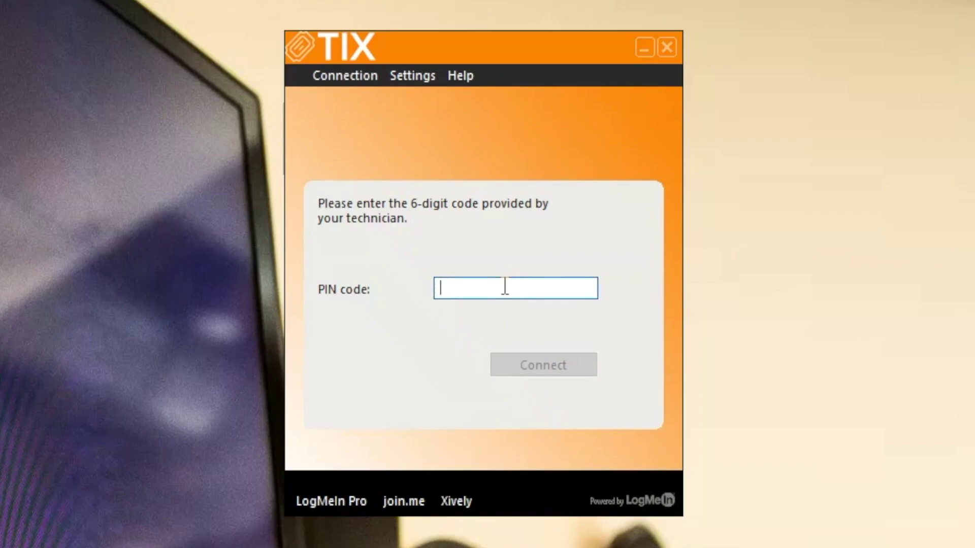
{"action": "type", "text": "151222"}
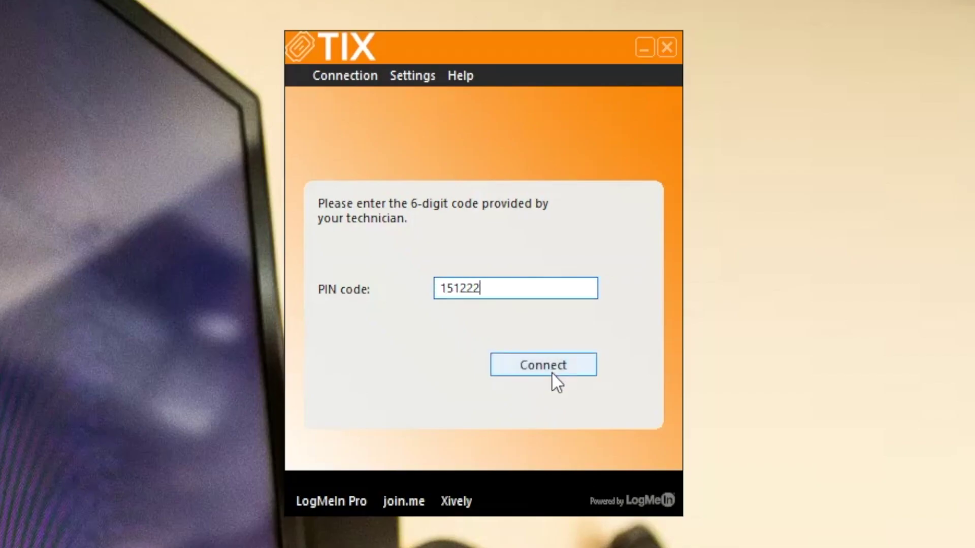
{"action": "left_click", "coordinate": [552, 372]}
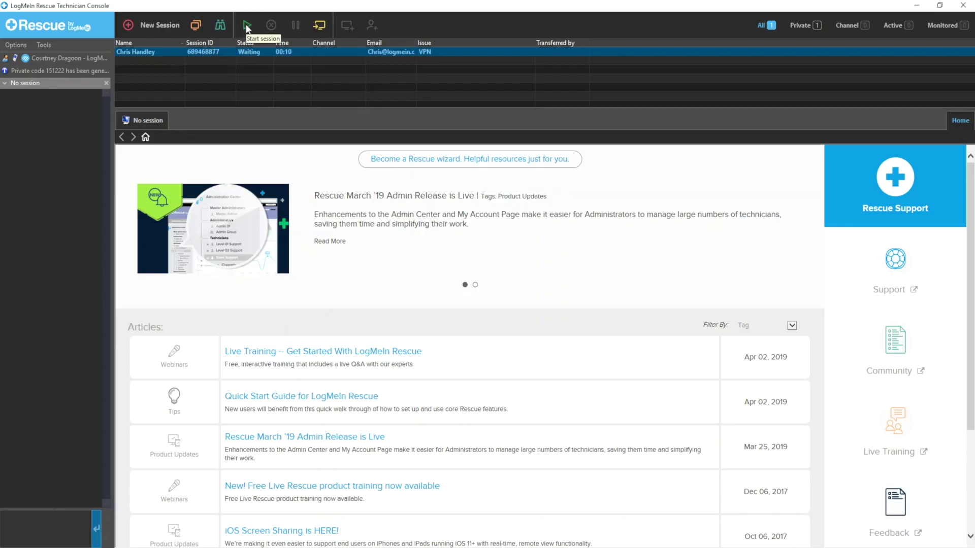
Step: Start the waiting PIN session and switch the Calling Card to Connect using PIN code
{"action": "left_click", "coordinate": [245, 24]}
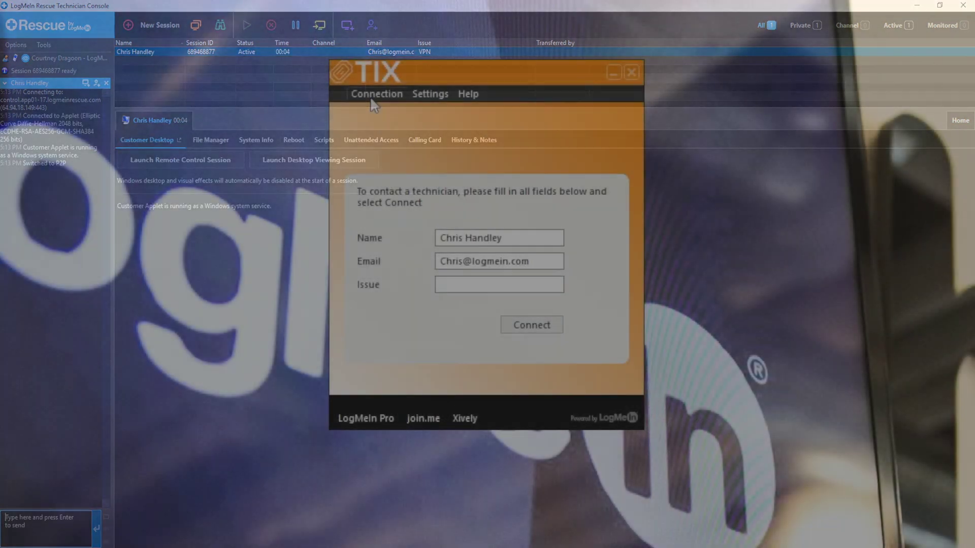
{"action": "left_click", "coordinate": [376, 94]}
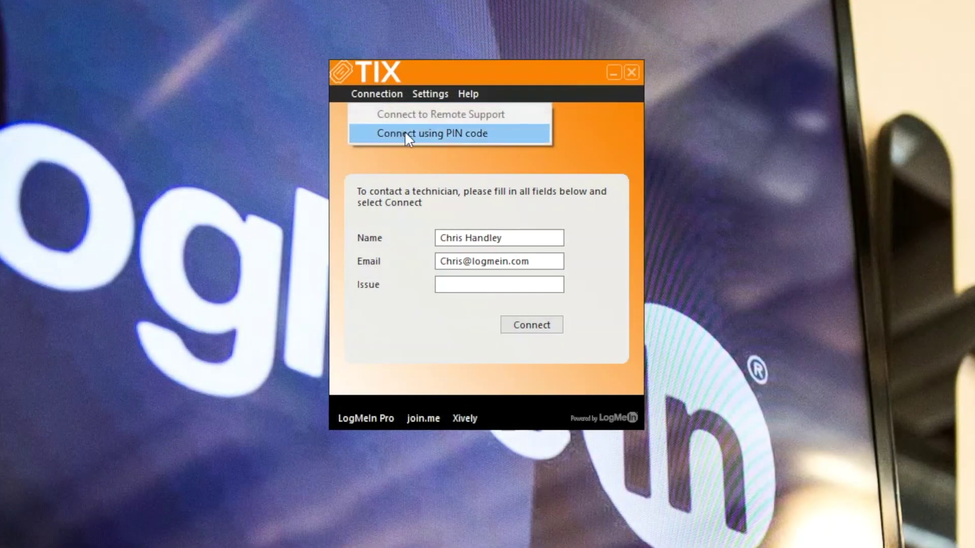
{"action": "left_click", "coordinate": [405, 132]}
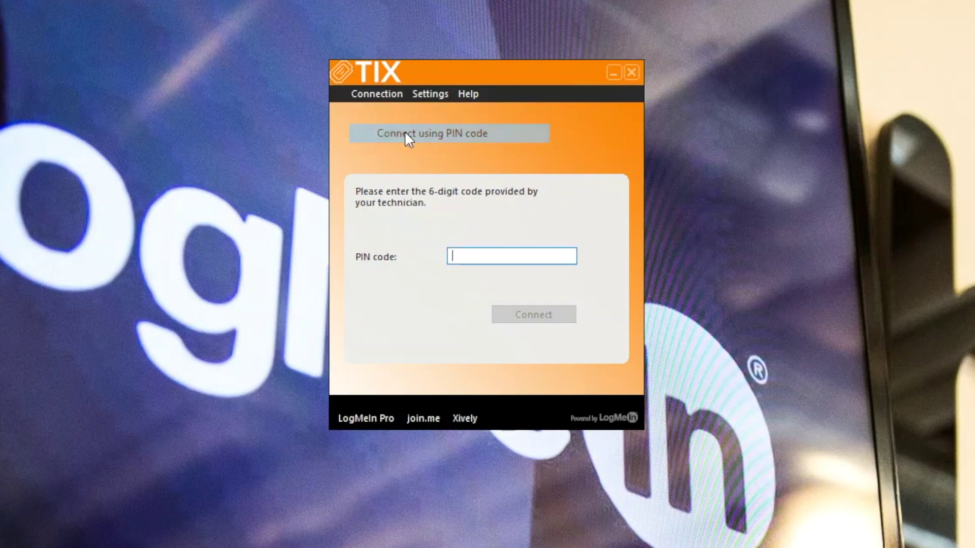
{"action": "left_click", "coordinate": [383, 96]}
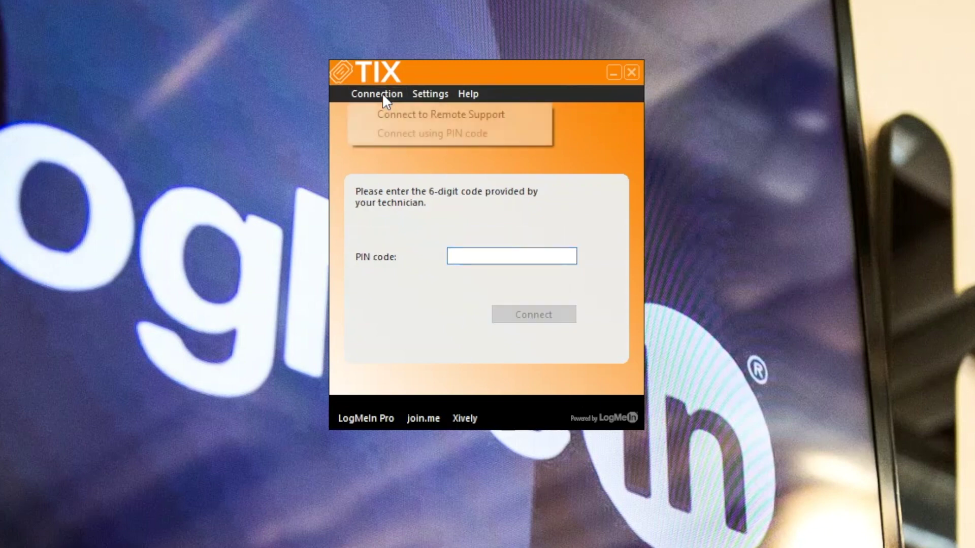